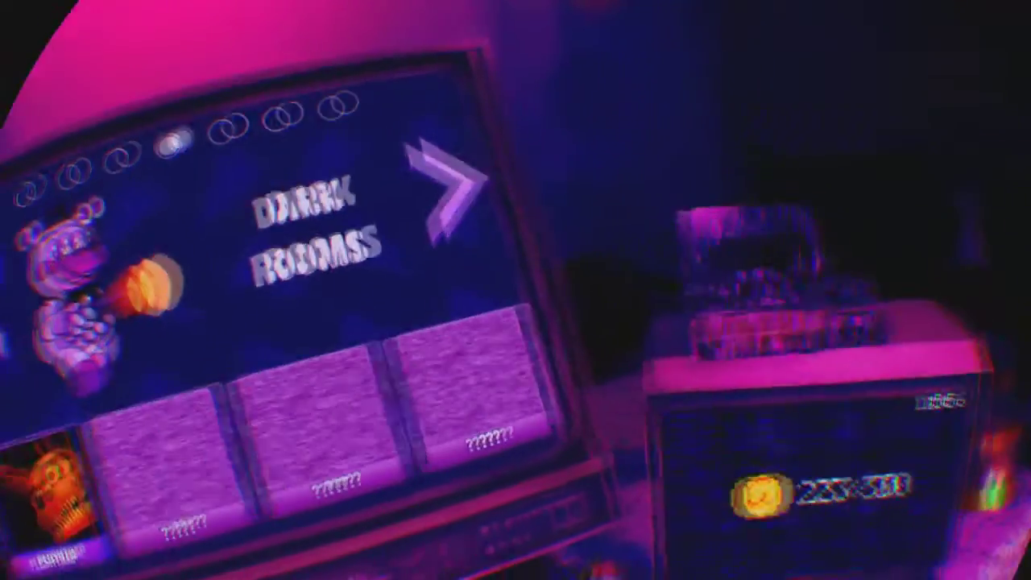
key(Left)
key(Left)
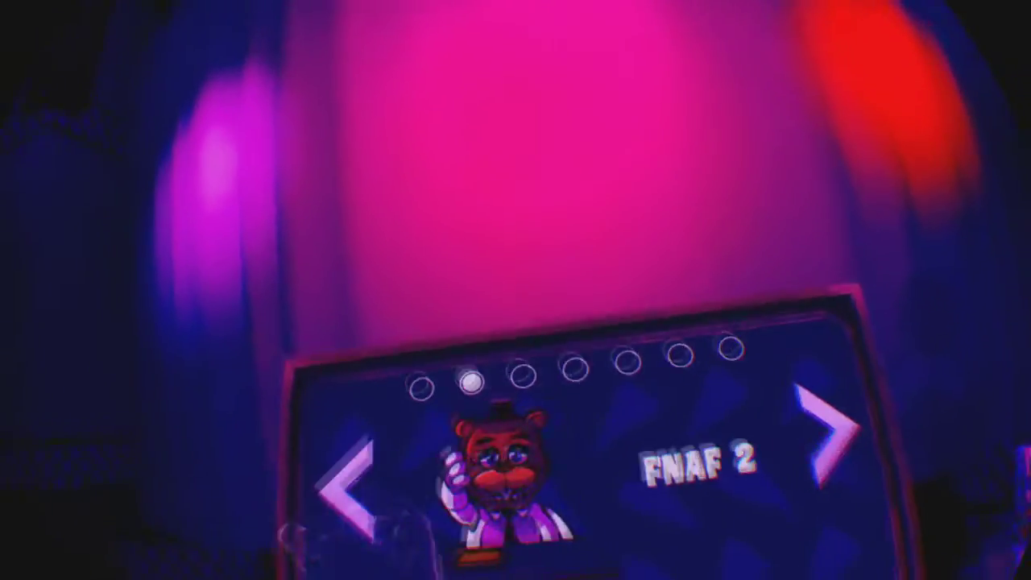